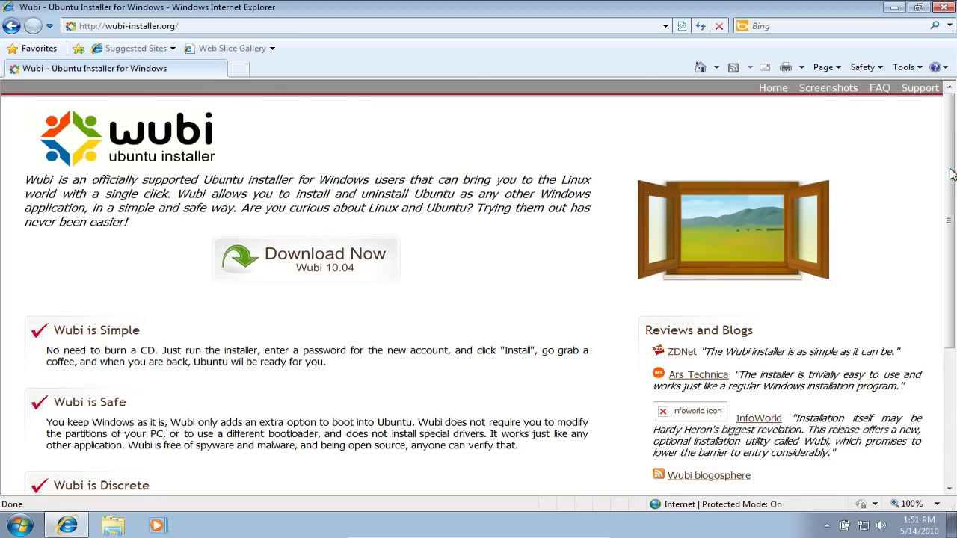
Save the Wubi 10.04 installer wubi.exe to the desktop and minimize Internet Explorer.
left_click(335, 256)
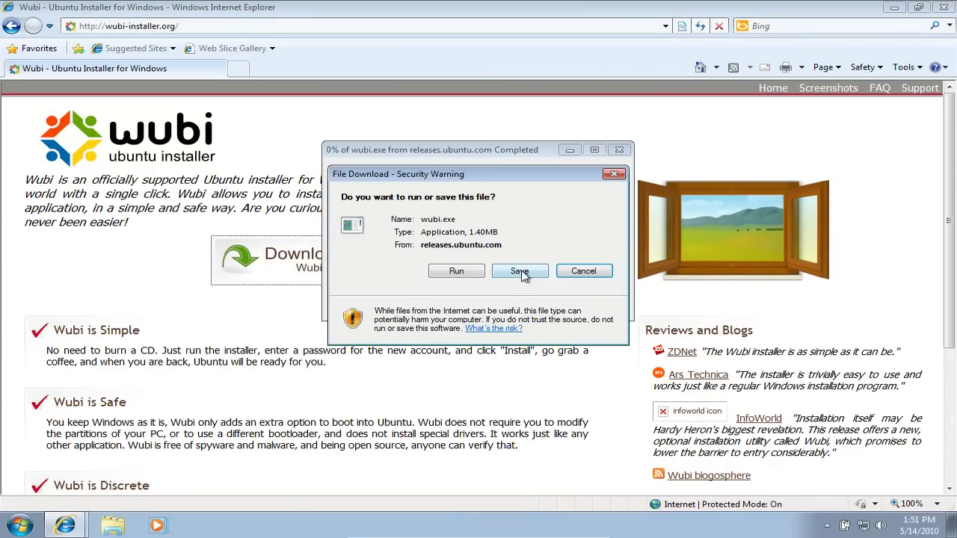
left_click(520, 271)
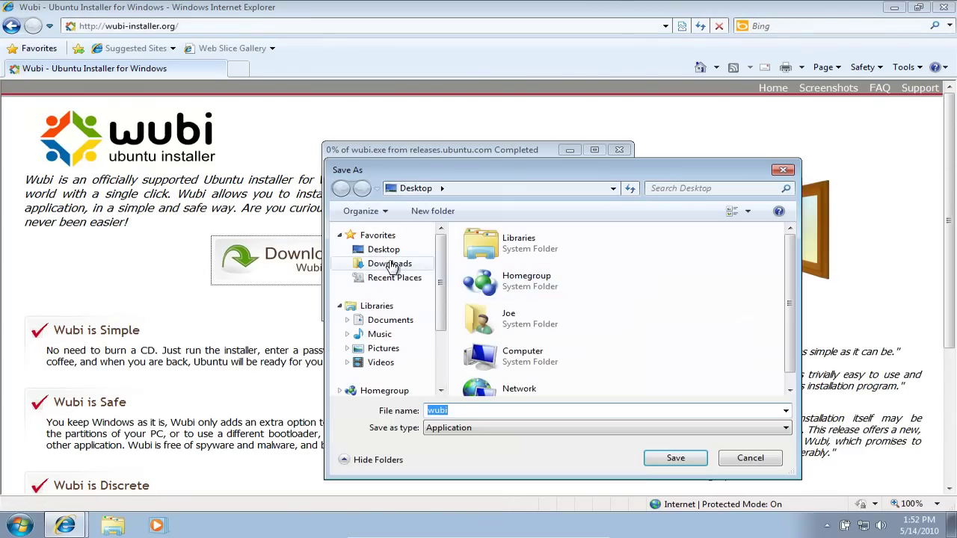
left_click(688, 456)
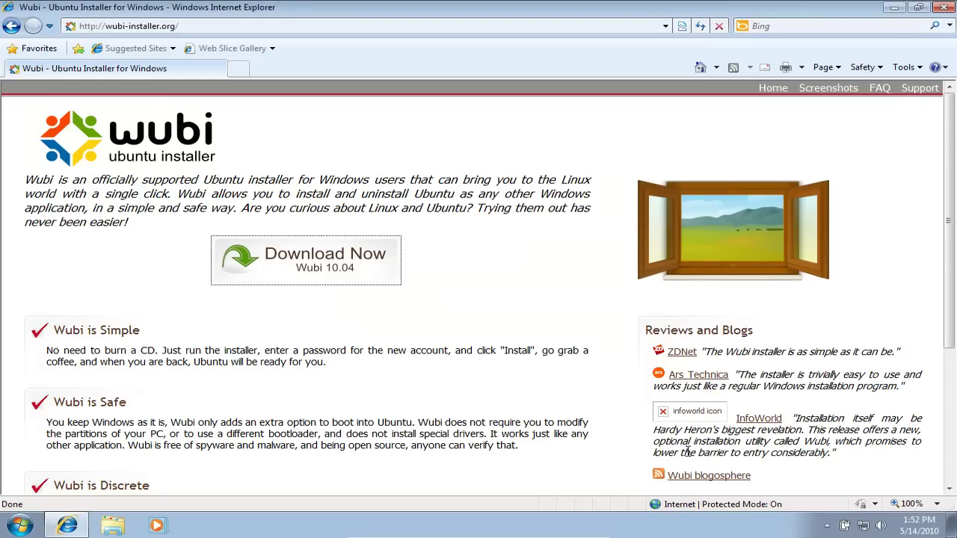
left_click(894, 9)
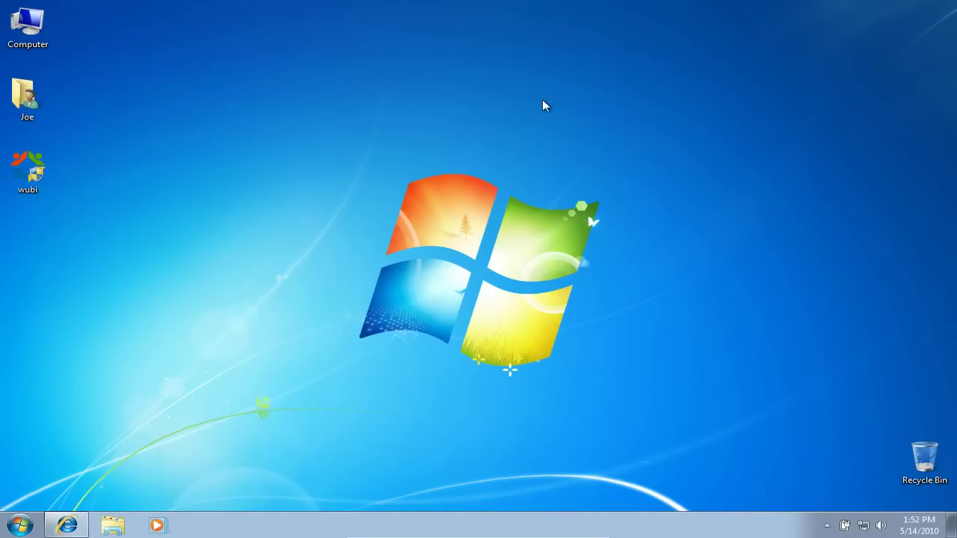
Run wubi.exe from the desktop and approve it in User Account Control.
left_click(30, 171)
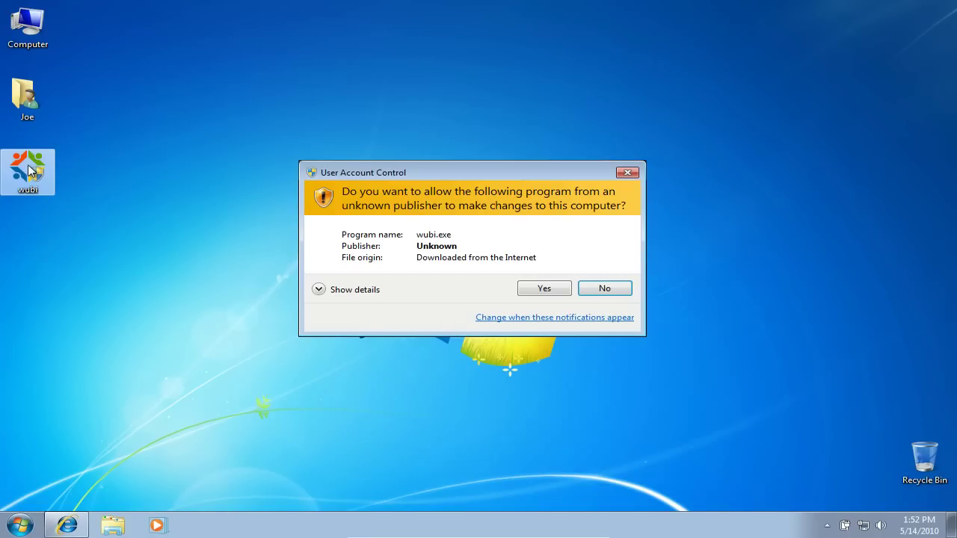
left_click(558, 288)
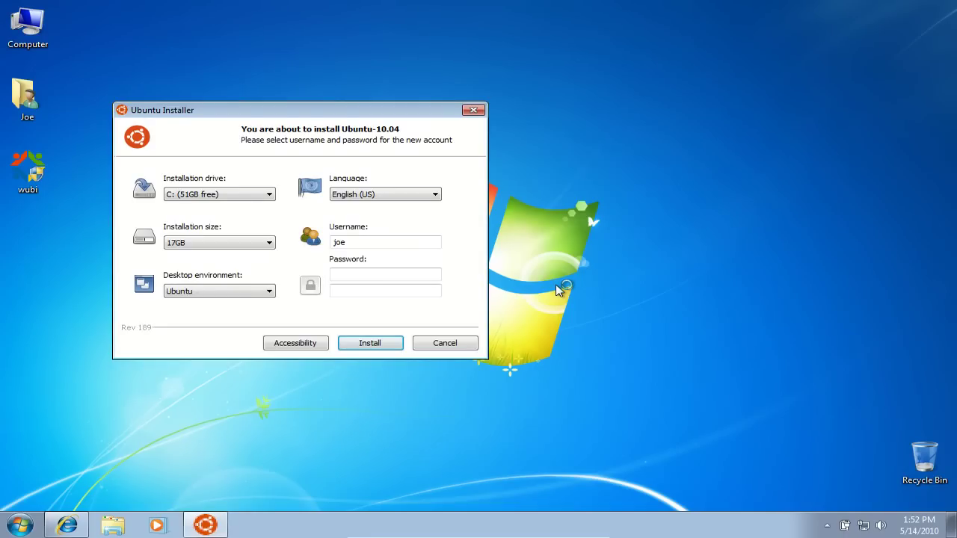
Keep C: as the installation drive and set the installation size to 20GB.
left_click_drag(271, 111, 394, 121)
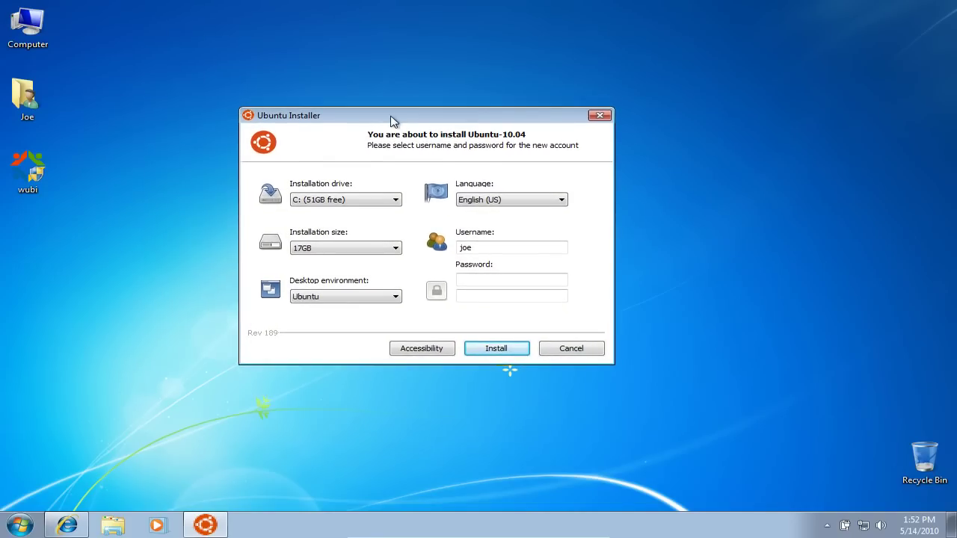
left_click(366, 201)
left_click(366, 198)
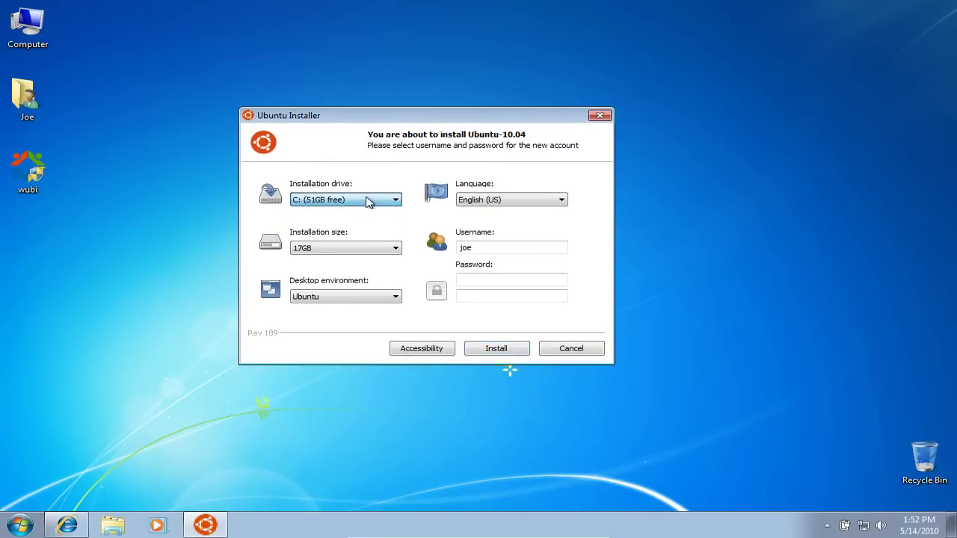
left_click(359, 256)
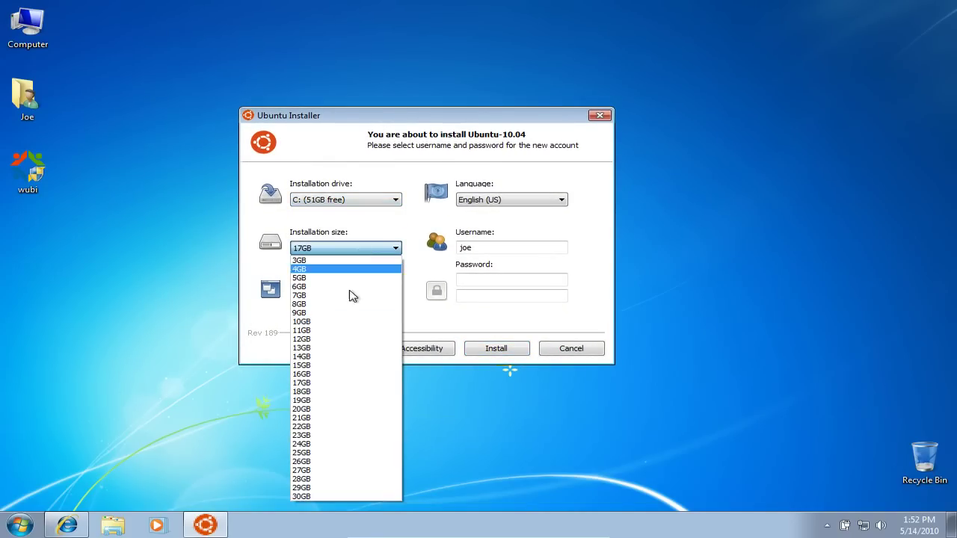
left_click(327, 410)
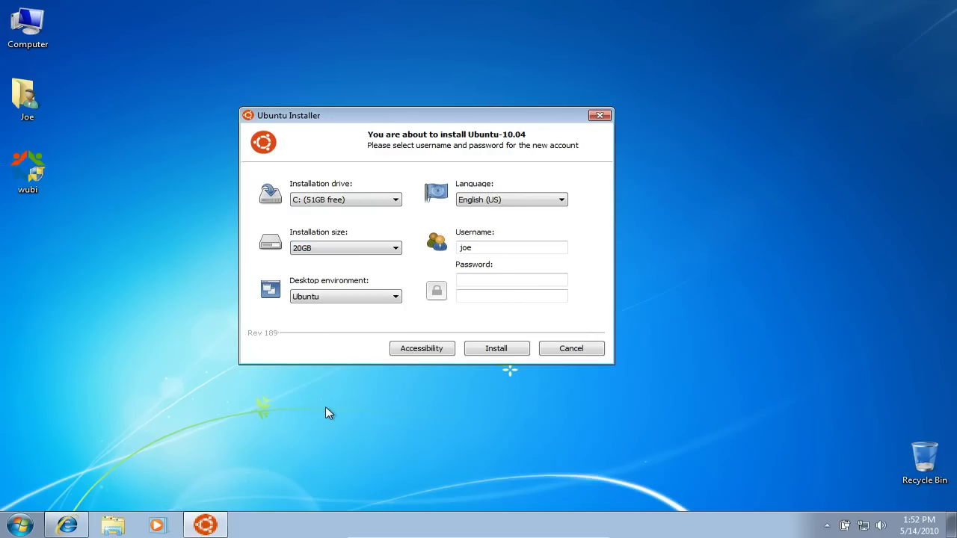
Enter and confirm the new account password, then start installing Ubuntu-10.04.
left_click(484, 281)
type("••••••••")
key("Tab")
type("••••••")
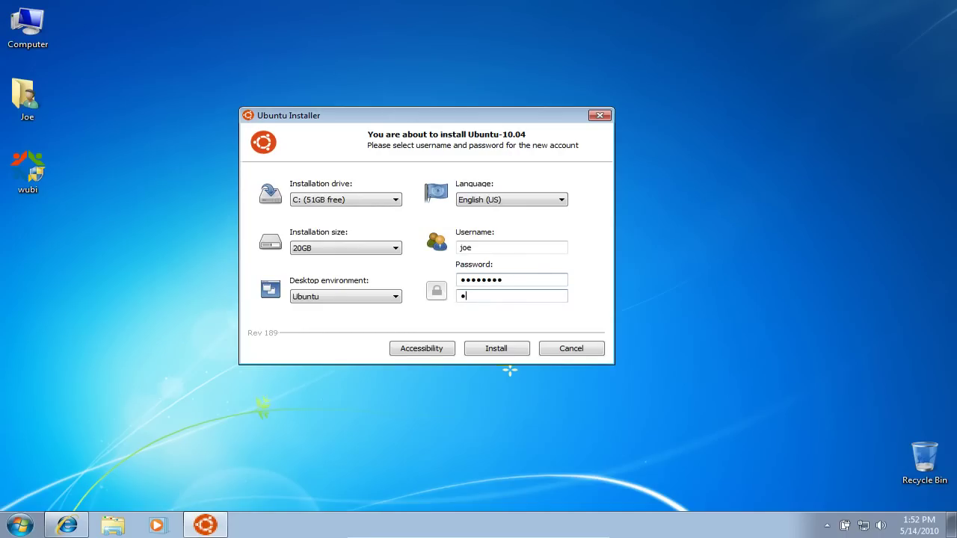
type("••")
left_click(501, 351)
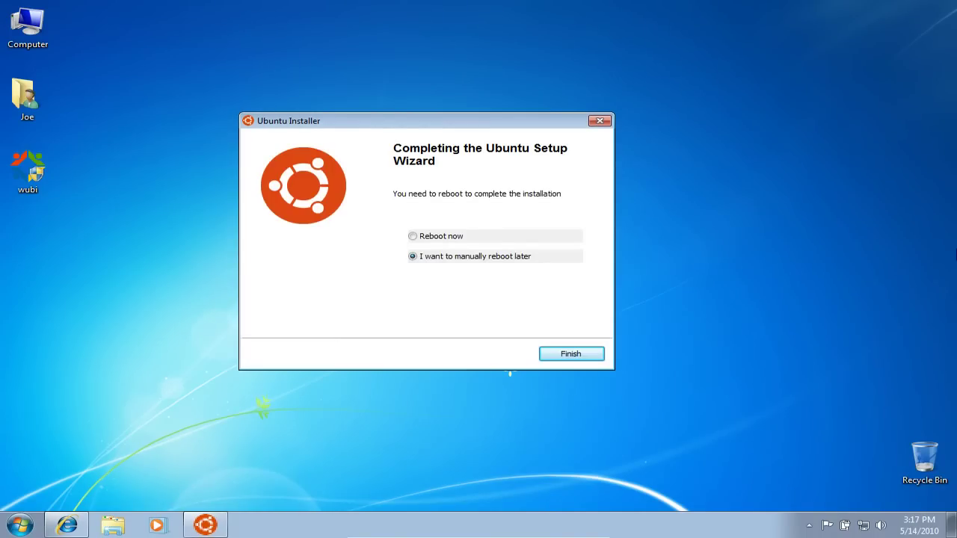
Choose Reboot now and finish the Wubi setup to restart Windows.
left_click(413, 238)
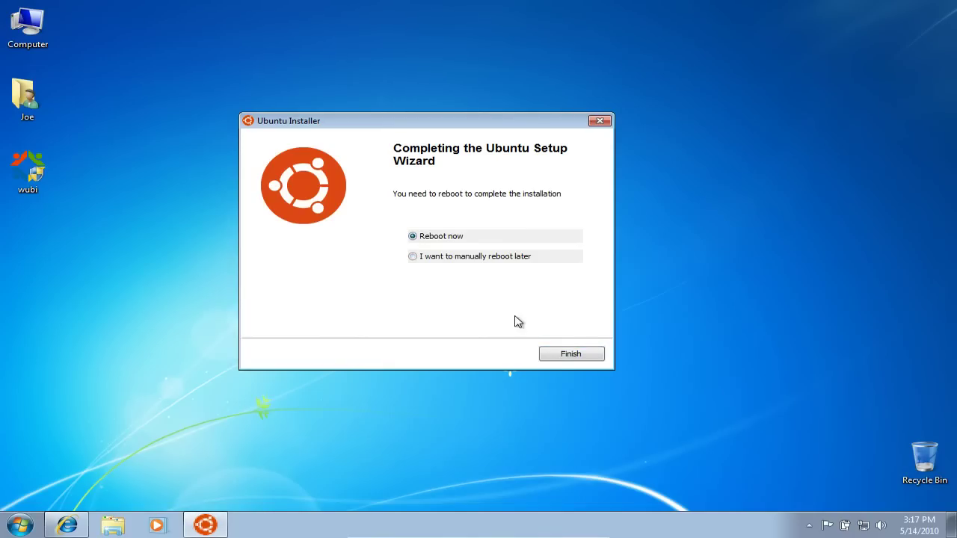
left_click(564, 356)
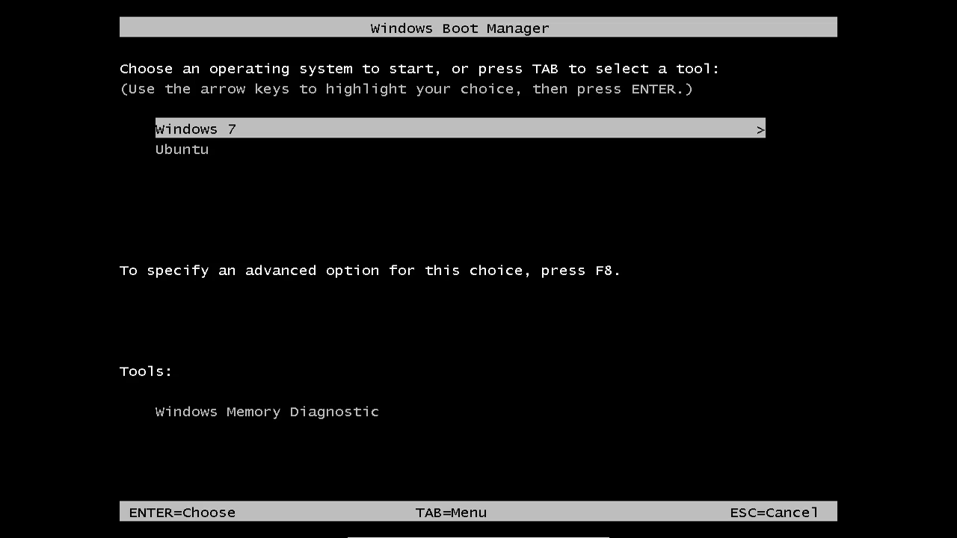
Select Ubuntu in Windows Boot Manager and boot it.
key("Down")
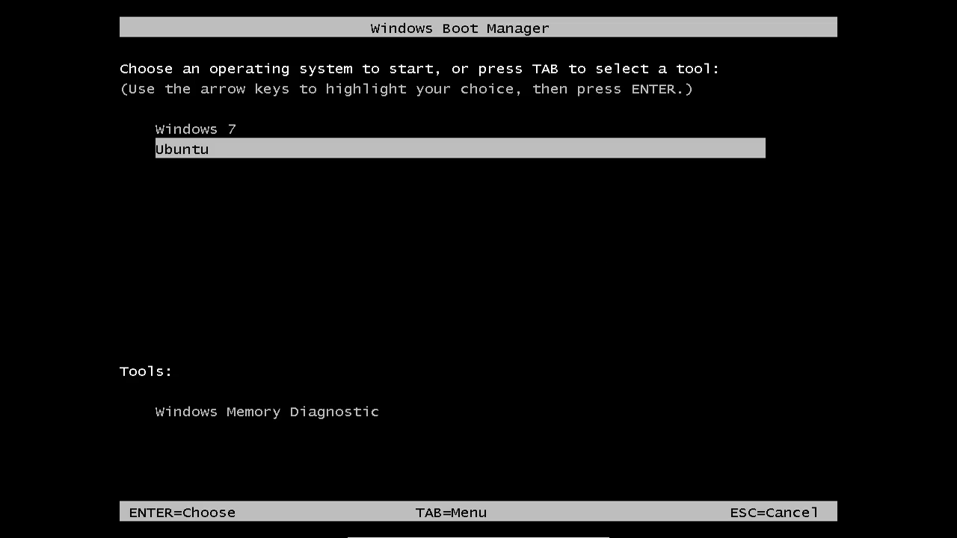
key("Return")
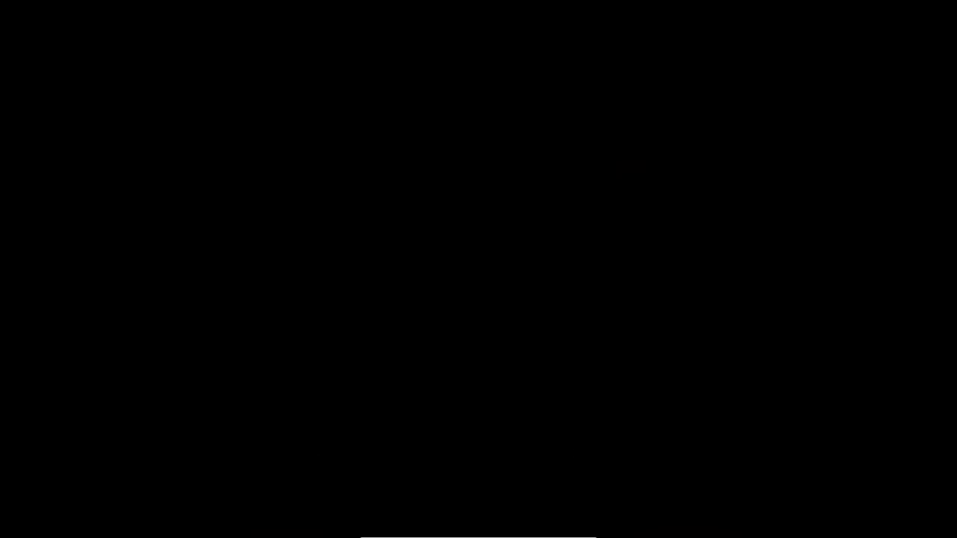
Start Ubuntu from Boot Manager, then boot the GRUB entry Ubuntu, Linux 2.6.32-21-generic.
key("Down")
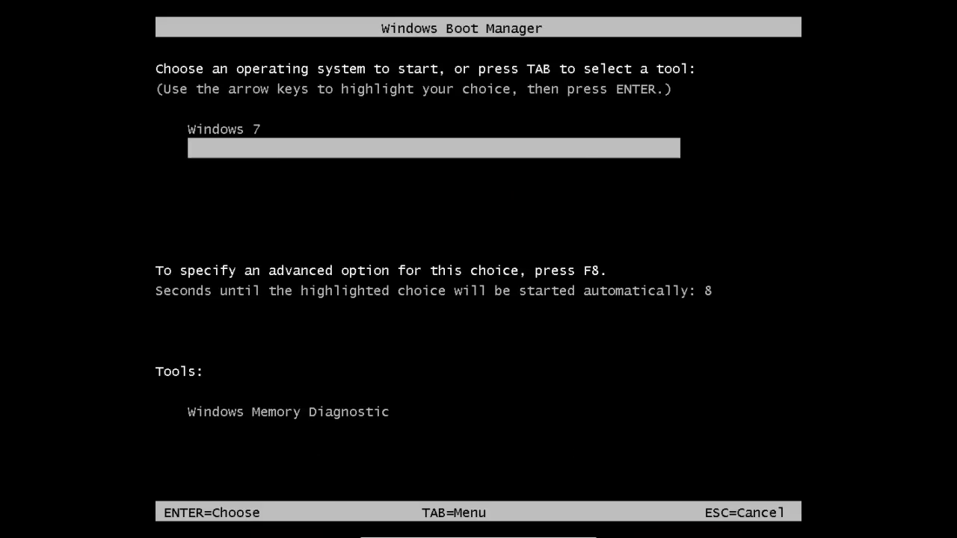
key("Return")
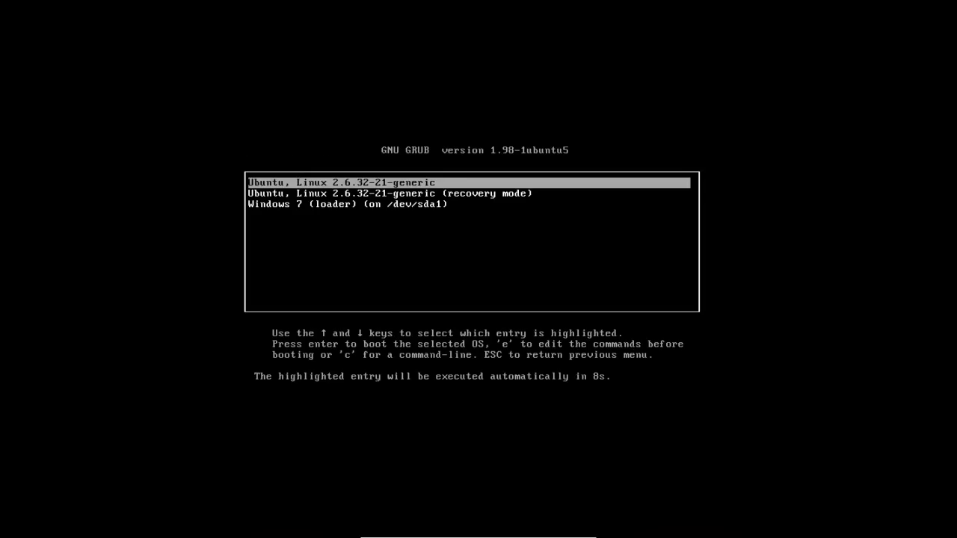
key("Return")
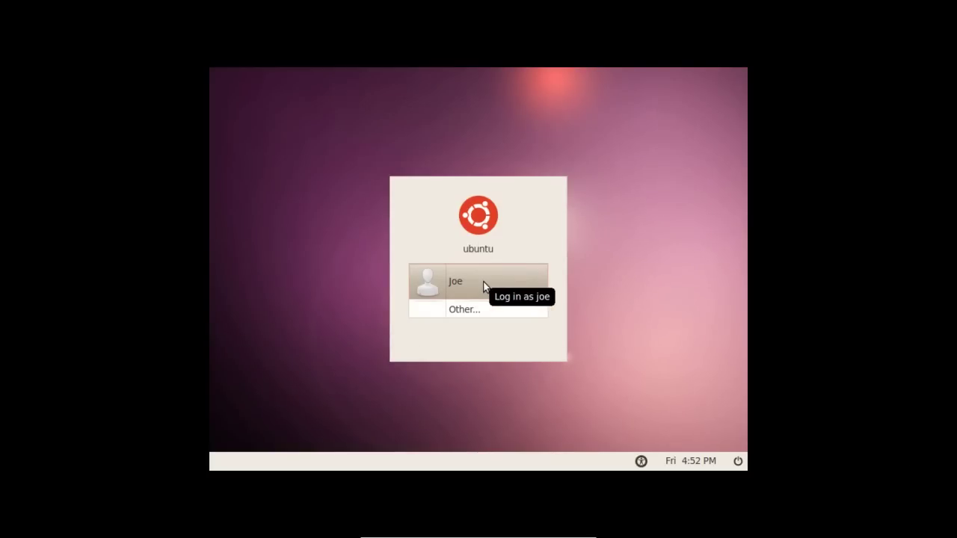
Pick the user account on the login screen and sign in with its password.
left_click(484, 286)
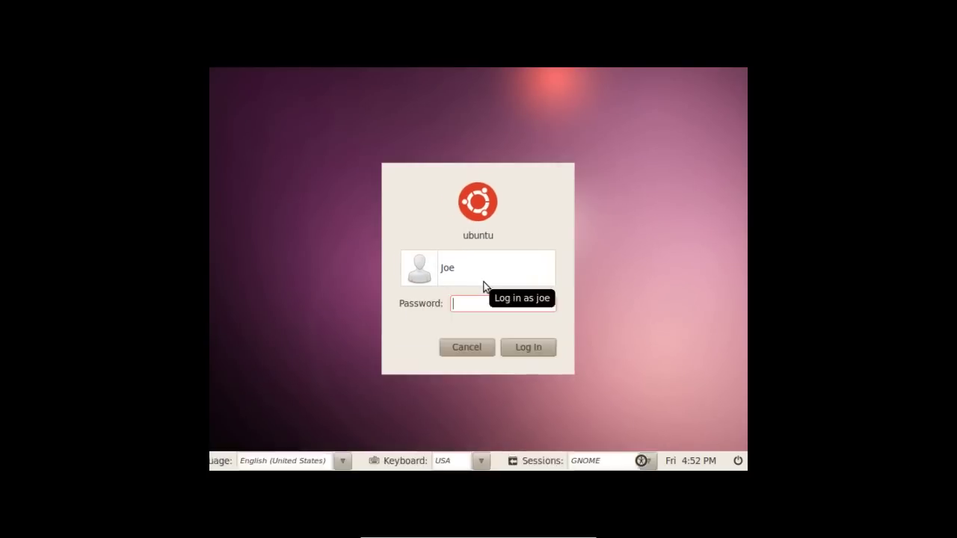
type("p*****")
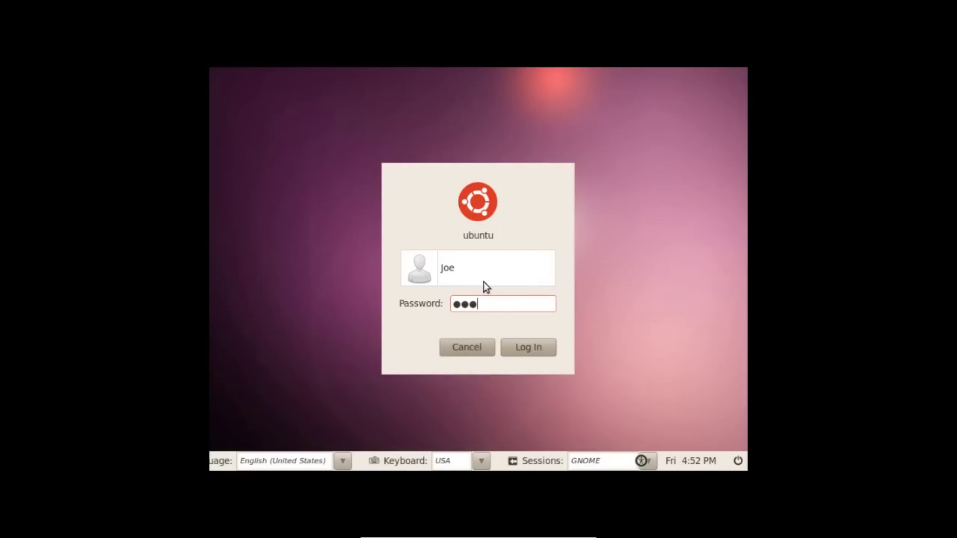
type("**")
key("Return")
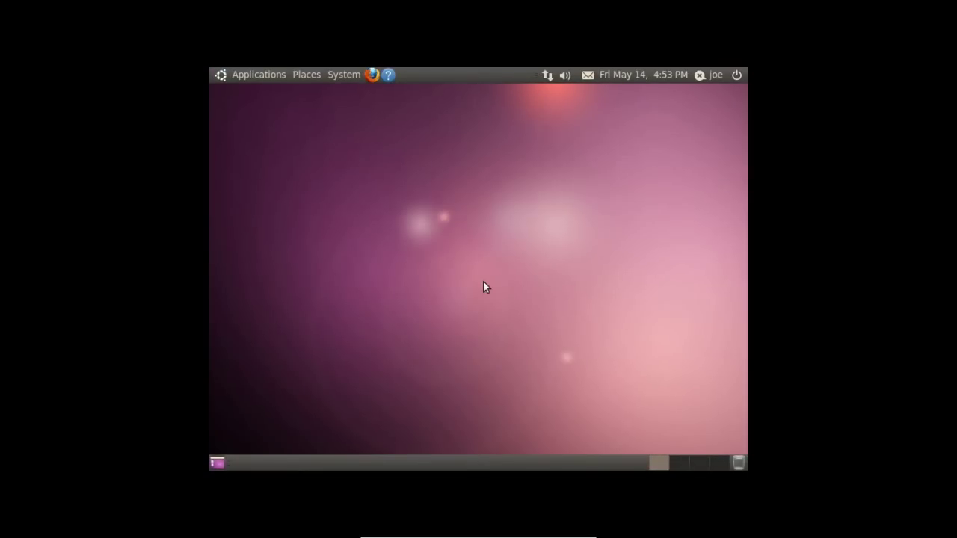
Browse the Places and System menus, then open and close the Home Folder.
left_click(287, 75)
mouse_move(293, 75)
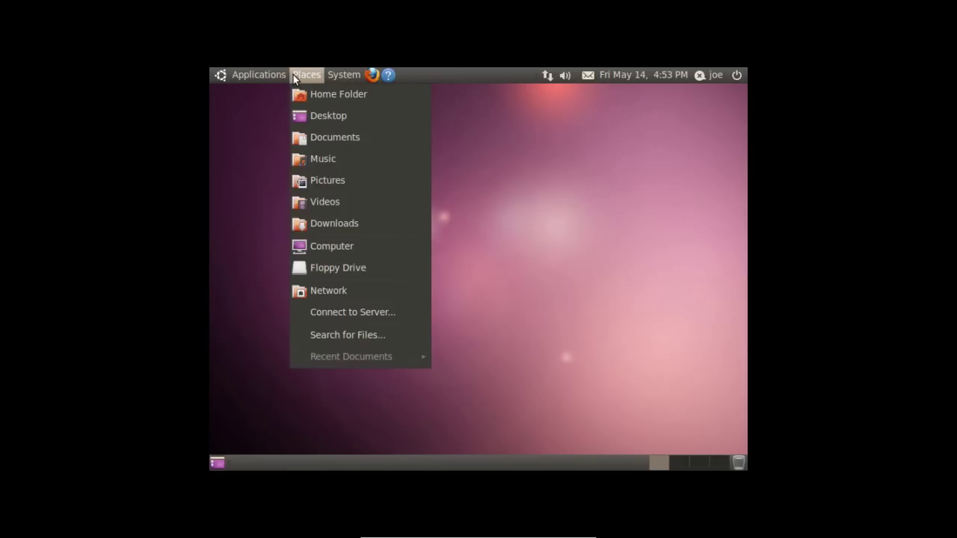
mouse_move(334, 75)
mouse_move(337, 92)
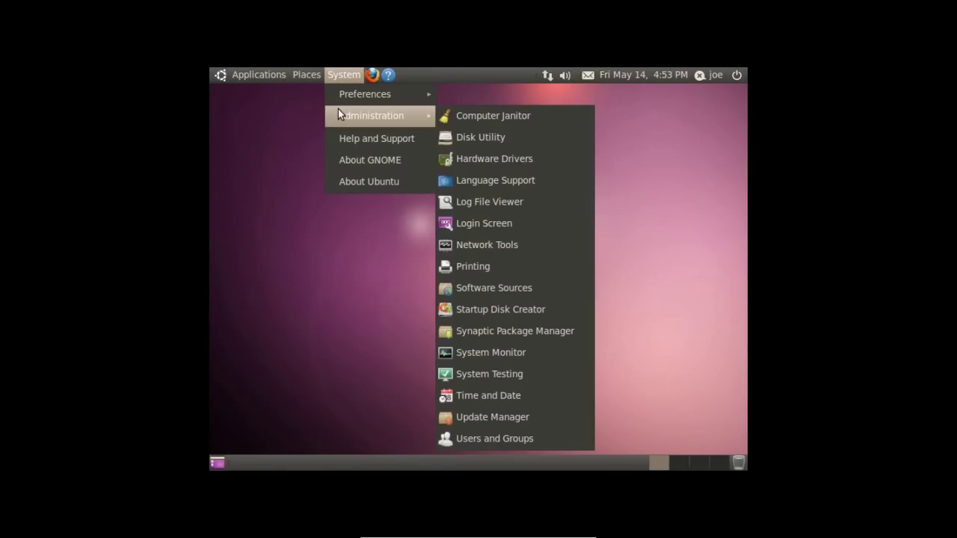
left_click(321, 89)
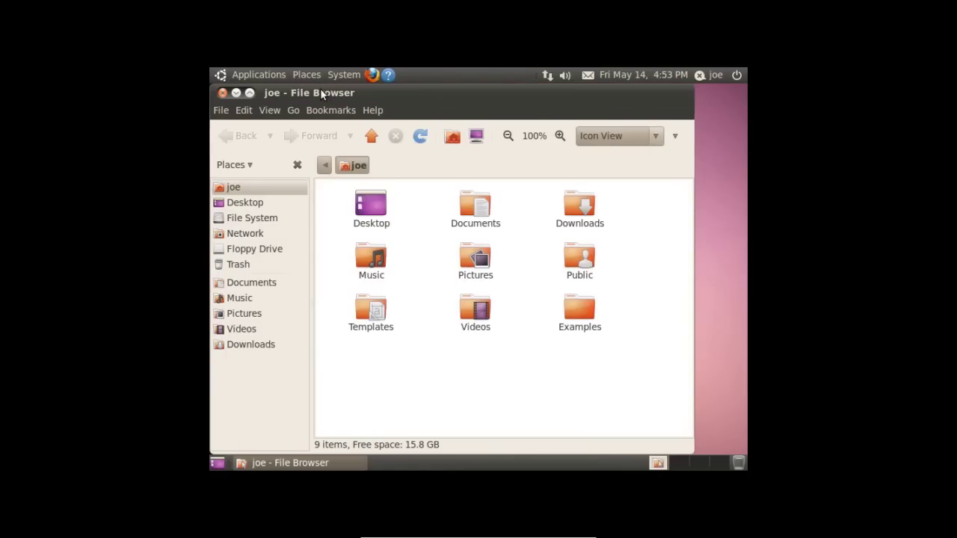
left_click(224, 92)
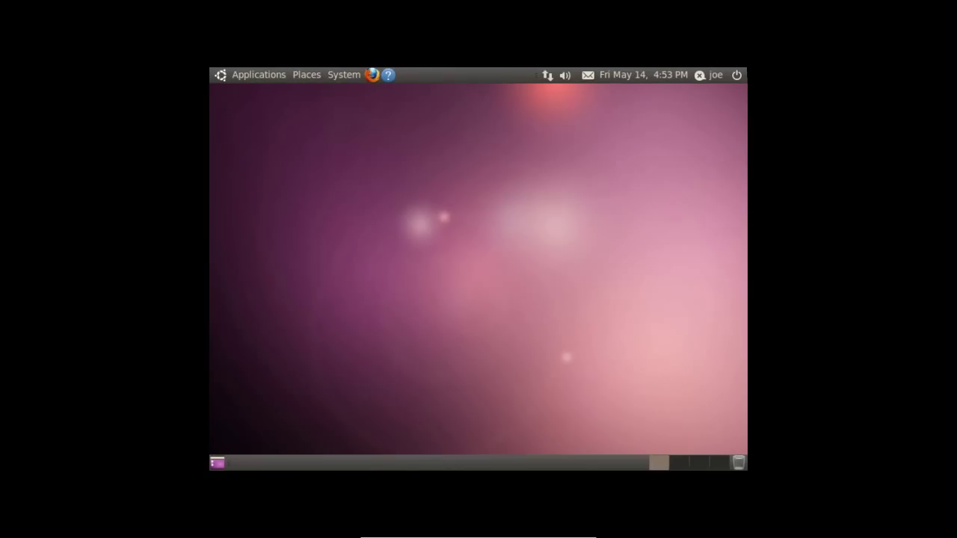
Restart the computer from the Ubuntu power menu.
left_click(743, 76)
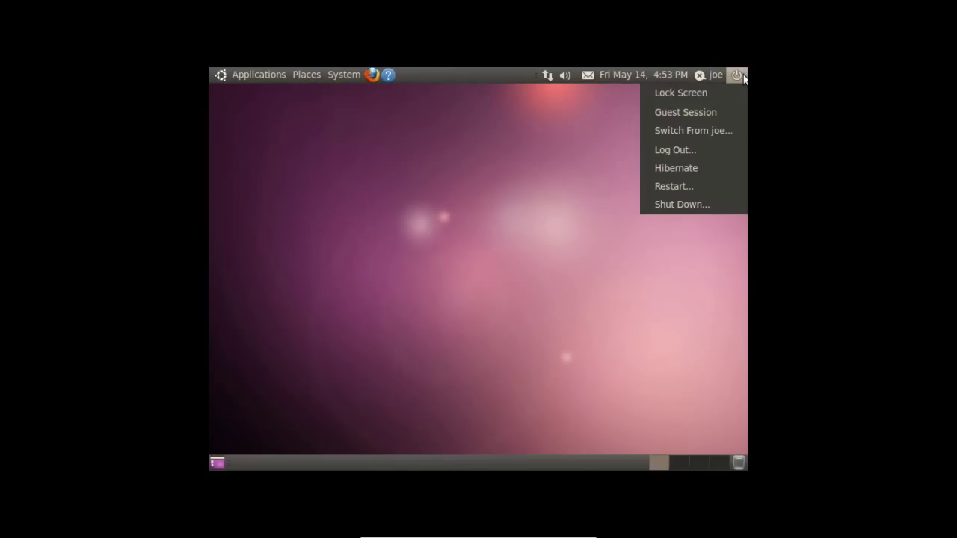
left_click(657, 188)
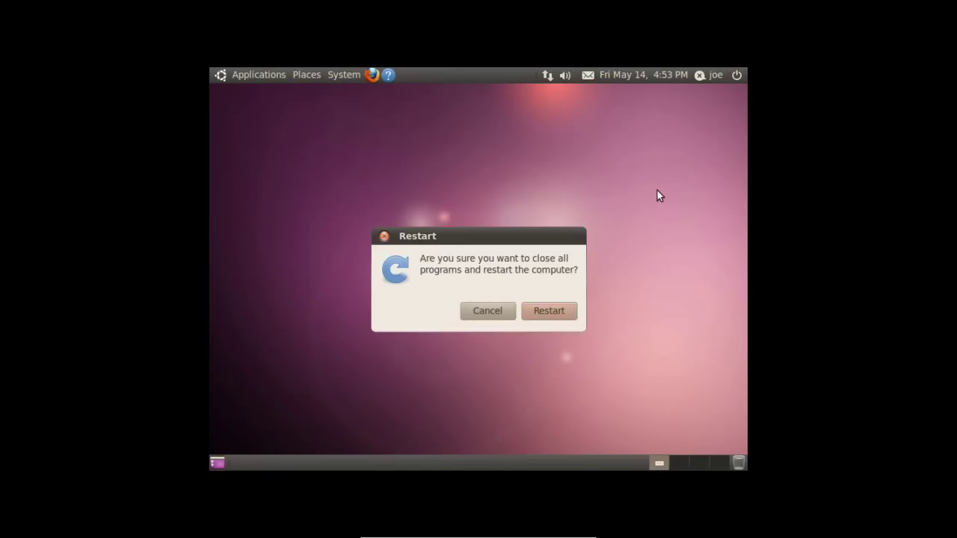
left_click(540, 310)
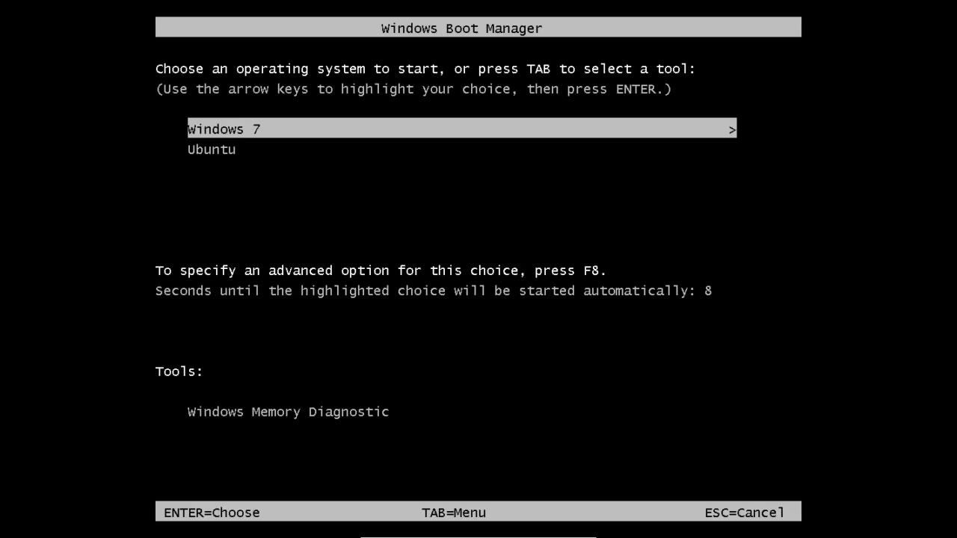
Boot the highlighted Windows 7 entry from Windows Boot Manager.
key("Return")
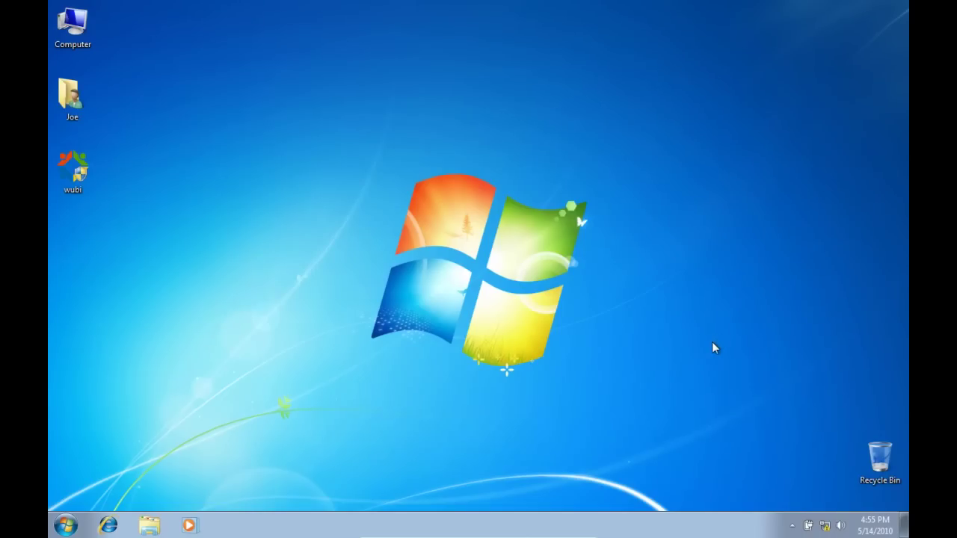
In Control Panel's Uninstall a program list, run Uninstall/Change on Ubuntu.
left_click(65, 526)
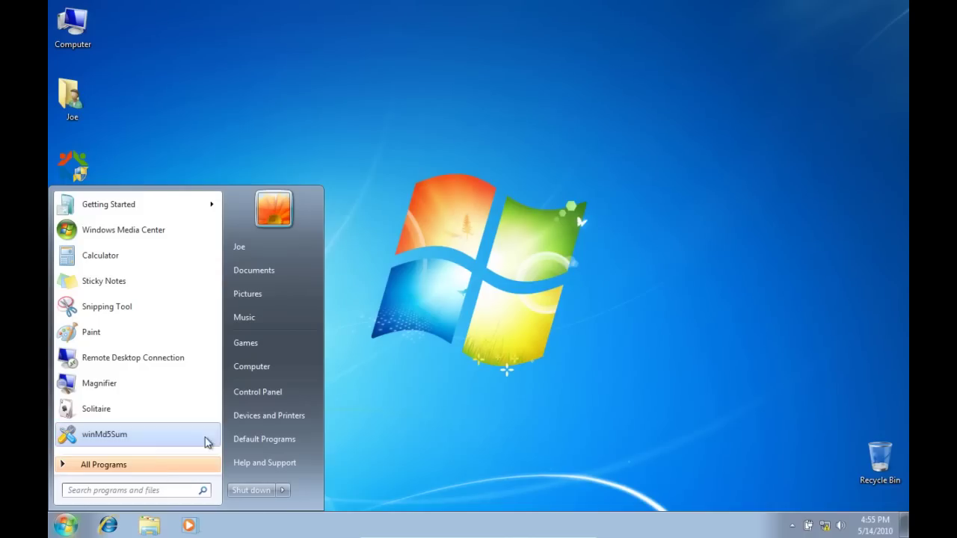
left_click(247, 396)
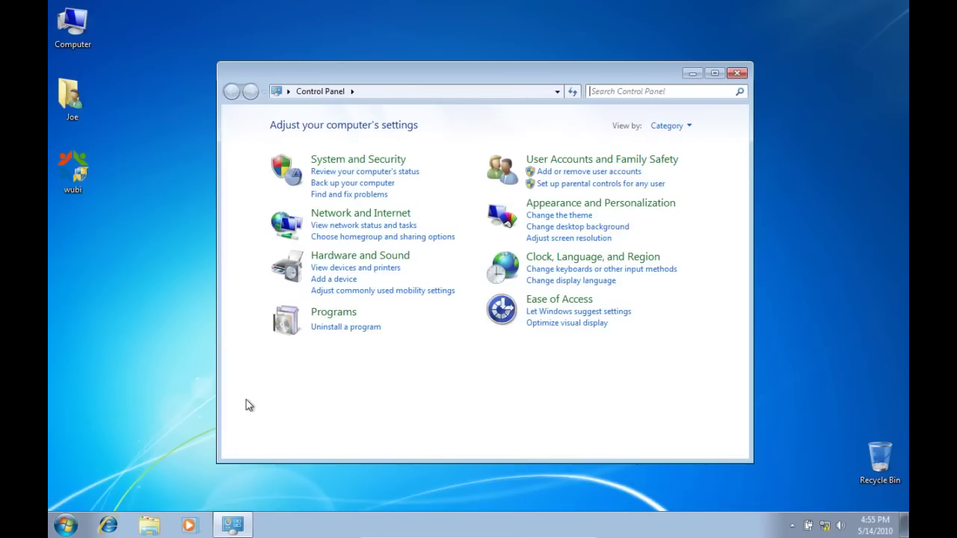
left_click(348, 328)
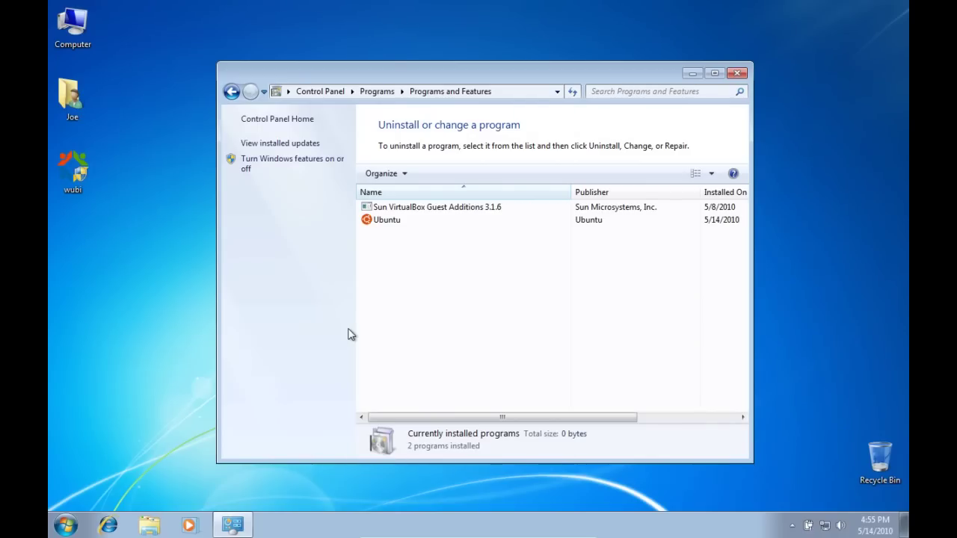
left_click(406, 224)
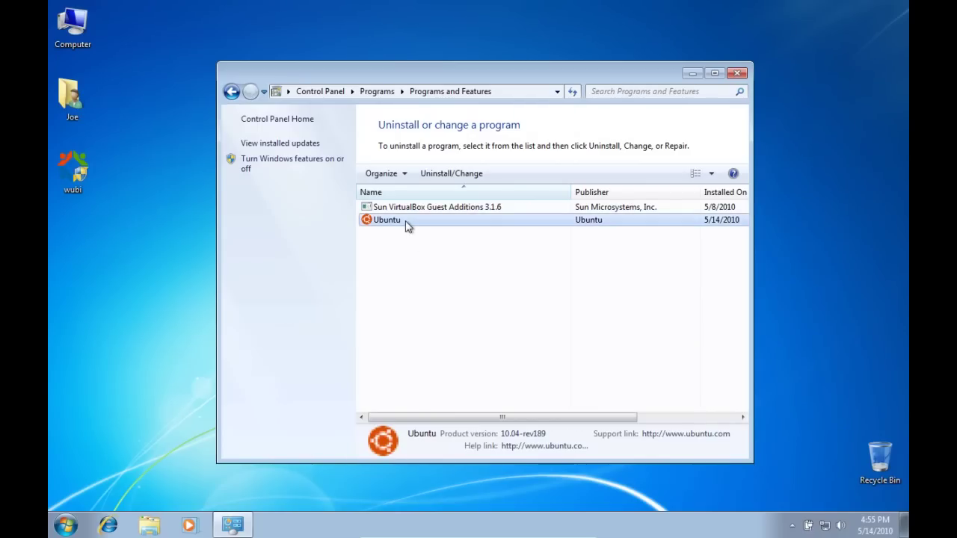
left_click(447, 174)
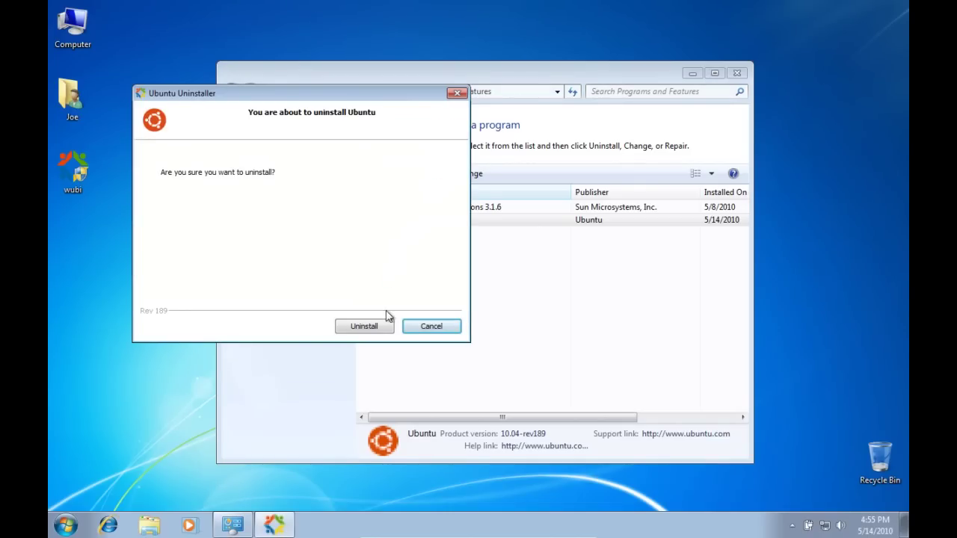
Uninstall Ubuntu 10.04 in the Ubuntu Uninstaller and finish once removal succeeds.
left_click(388, 331)
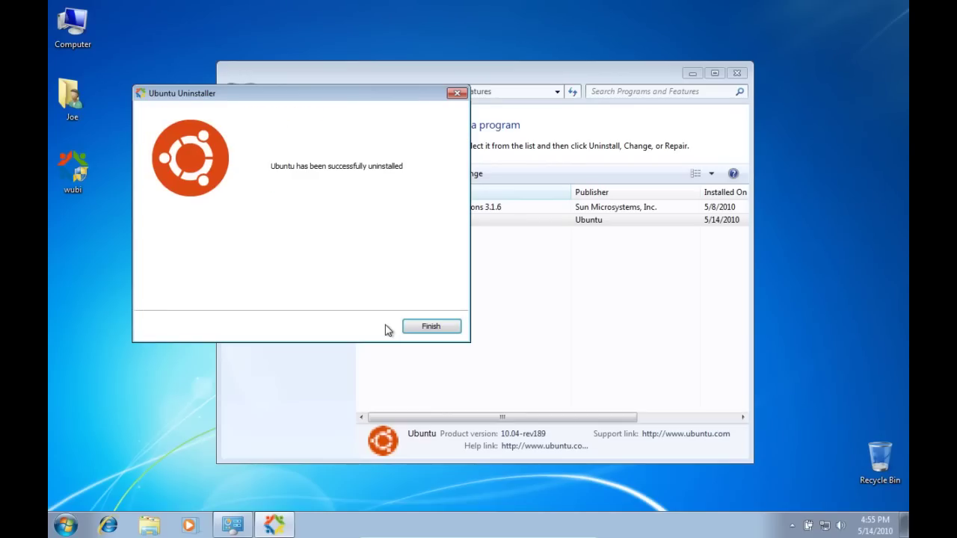
left_click(431, 331)
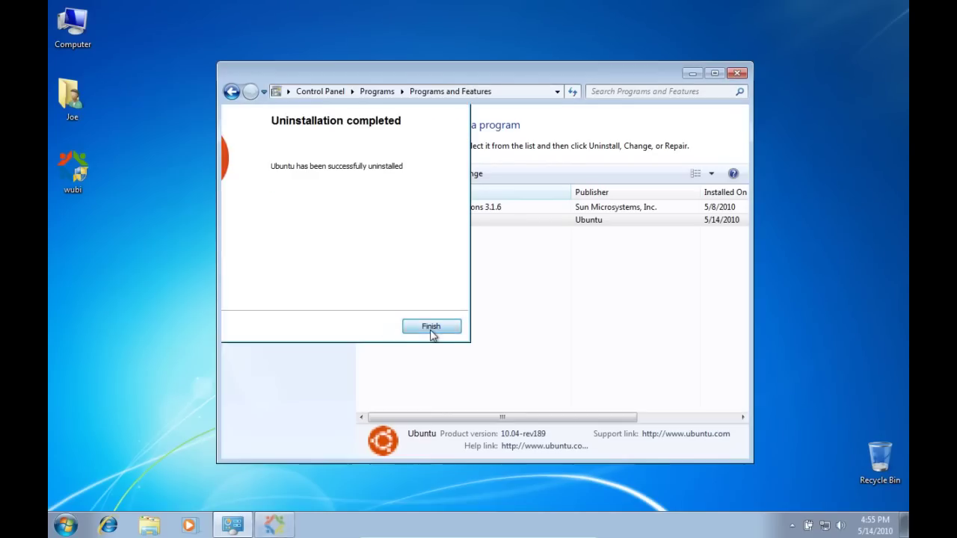